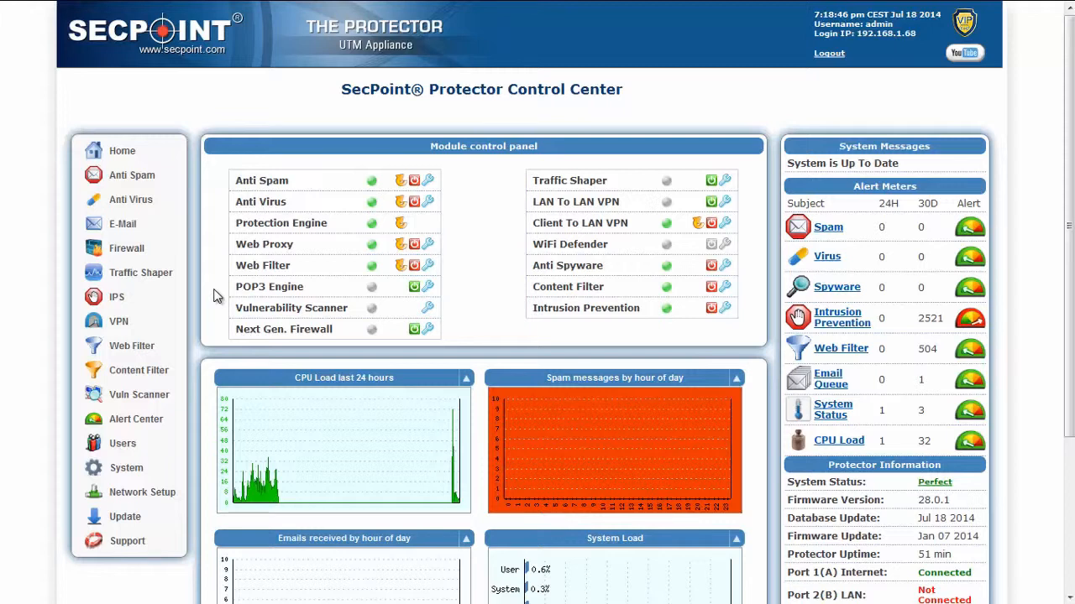
- Open the Client-To-LAN VPN setup and select Microsoft Active Directory authentication
mouse_move(124, 322)
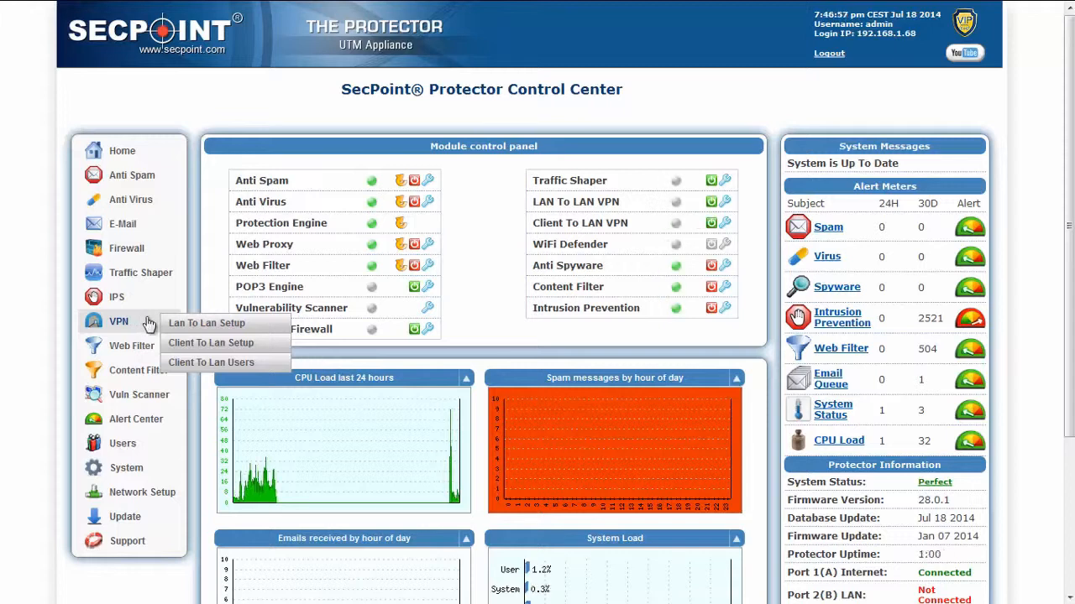
click(216, 351)
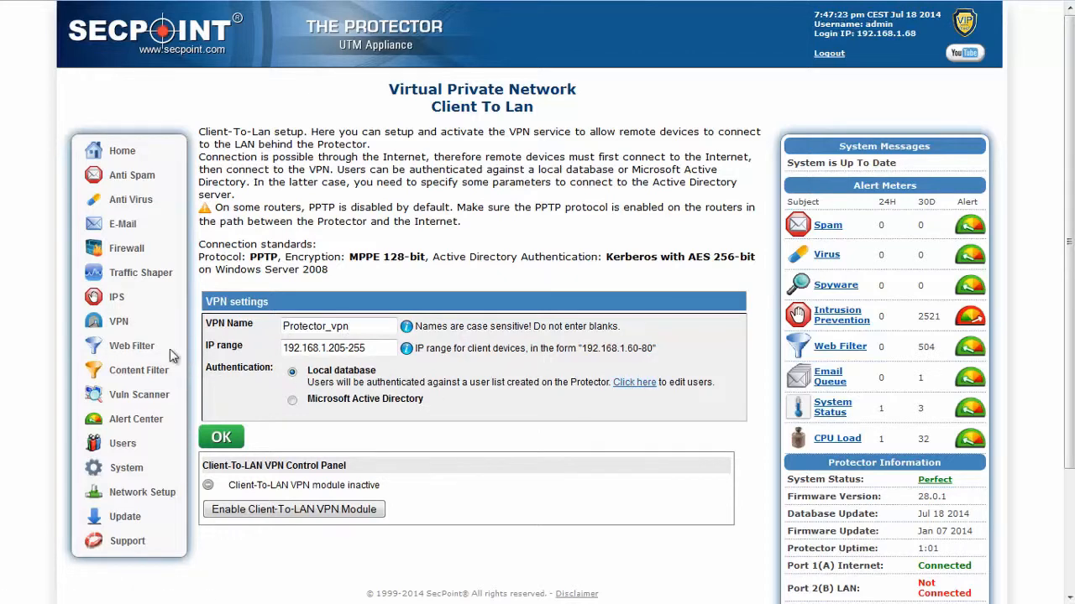
mouse_move(122, 322)
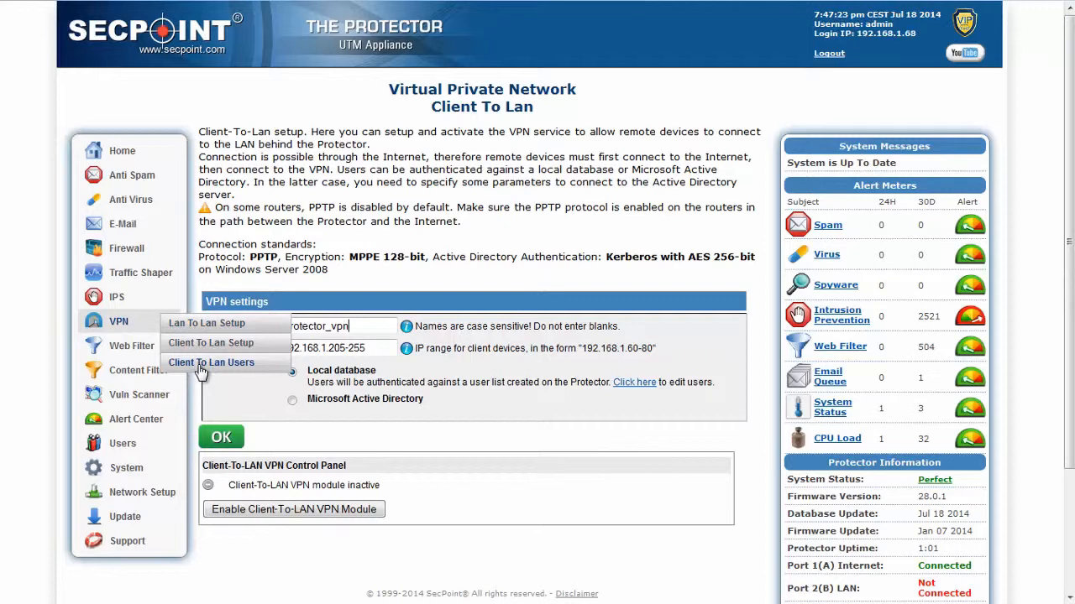
click(292, 402)
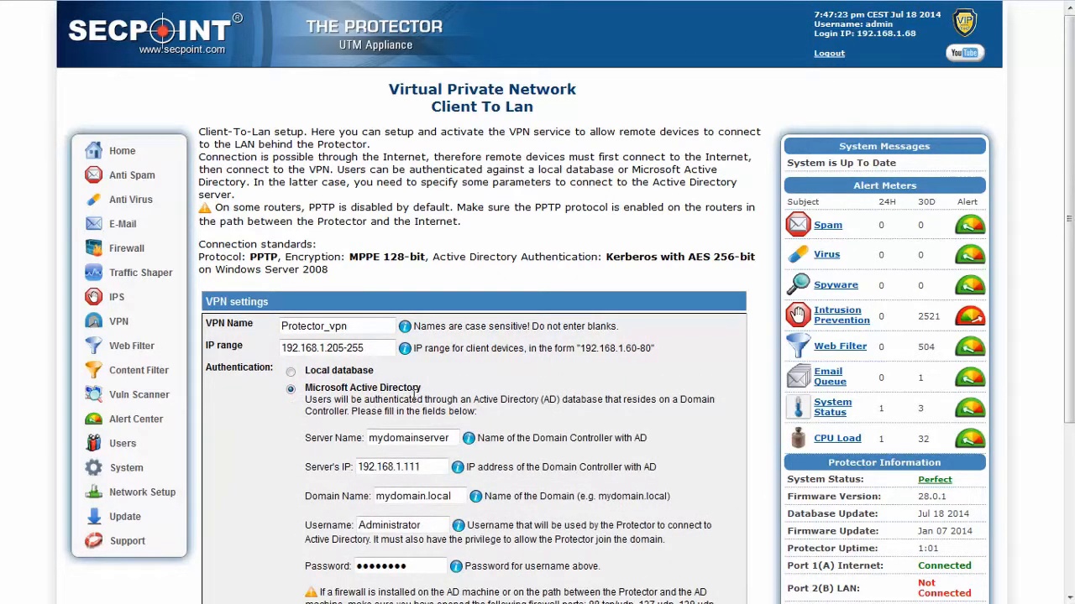
- Review the Active Directory server name, IP, domain and username fields, and the firewall ports that must be open
scroll(414, 394, down, 2)
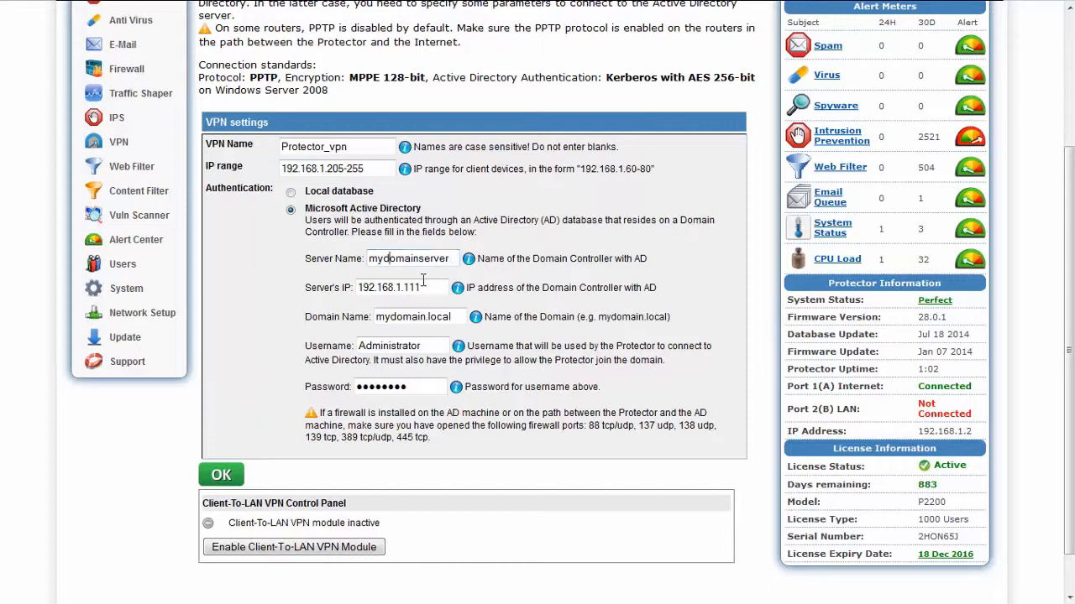
click(427, 287)
click(457, 316)
drag(436, 345, 354, 345)
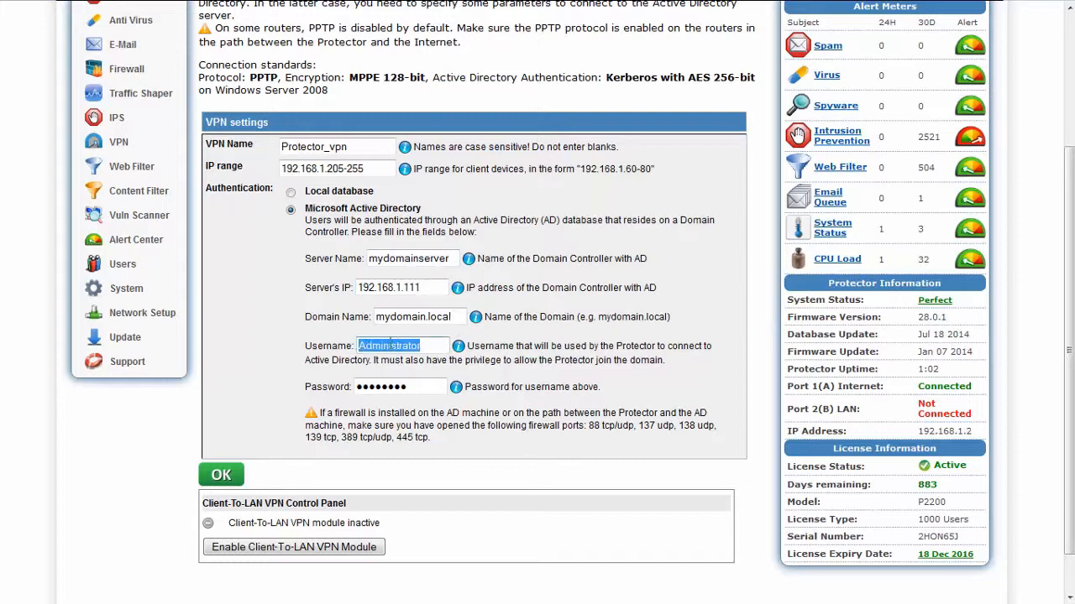
click(436, 345)
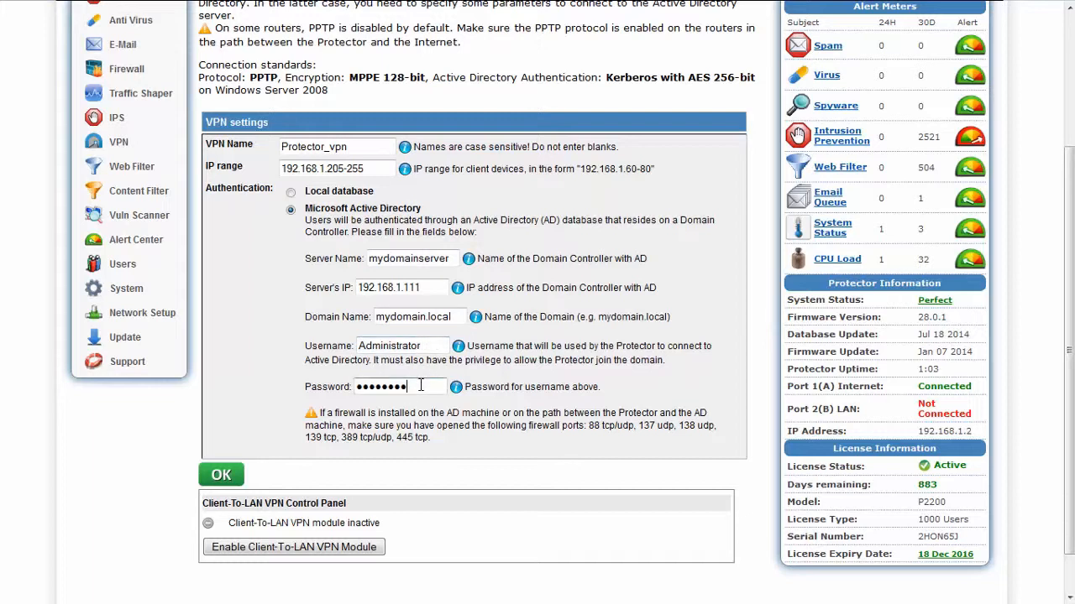
drag(424, 345, 348, 345)
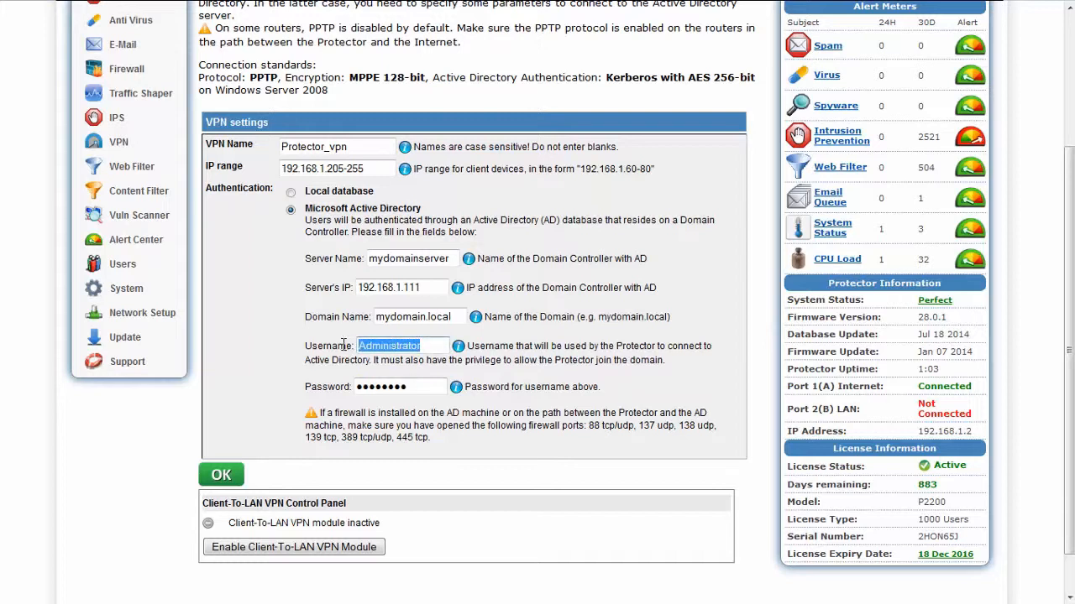
click(424, 345)
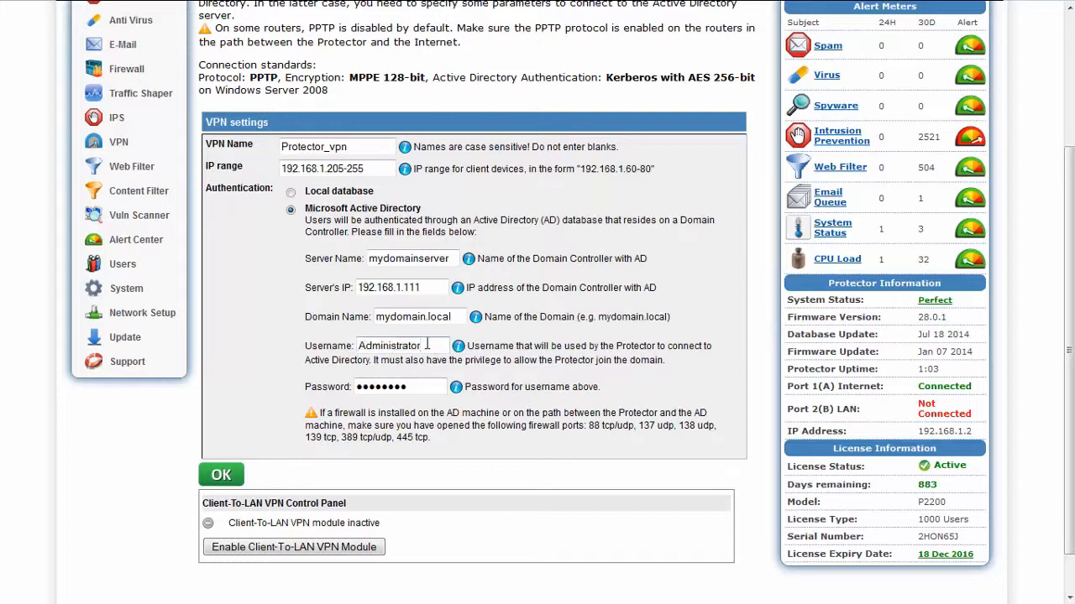
drag(359, 345, 365, 345)
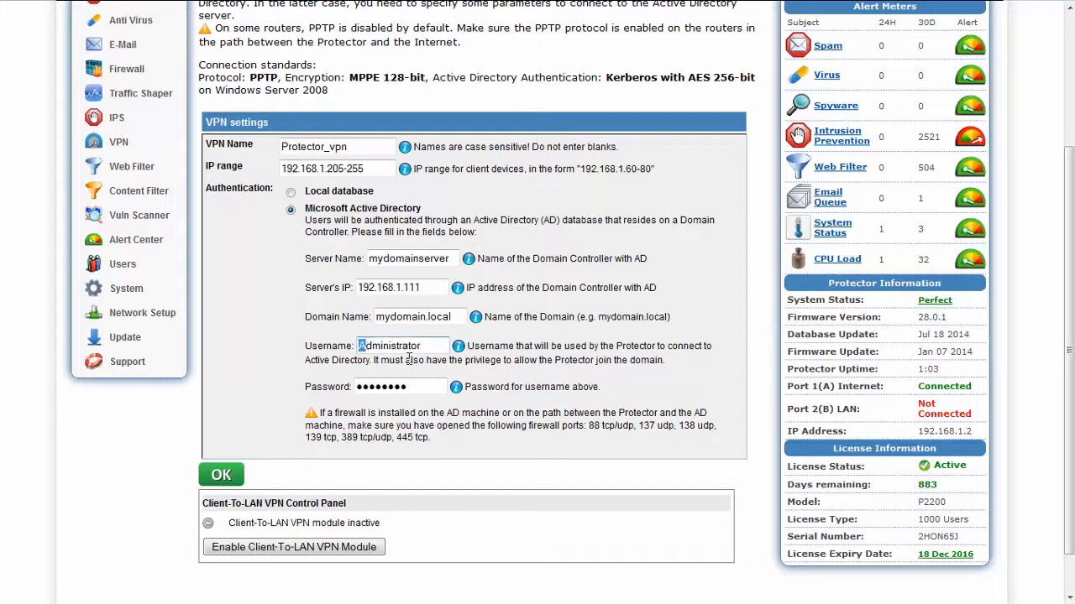
click(427, 346)
drag(584, 426, 587, 444)
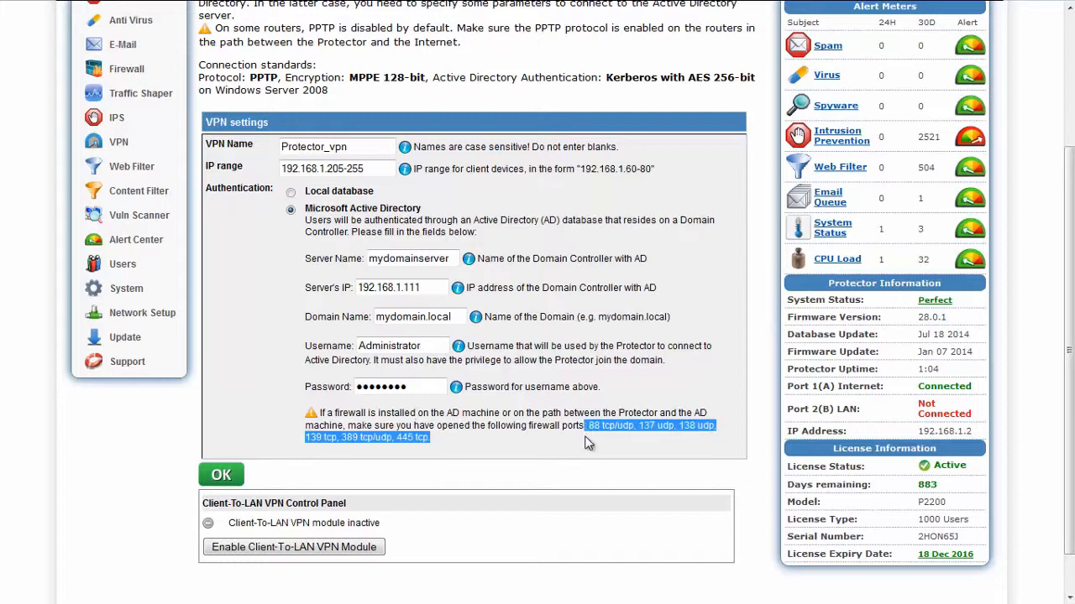
click(528, 441)
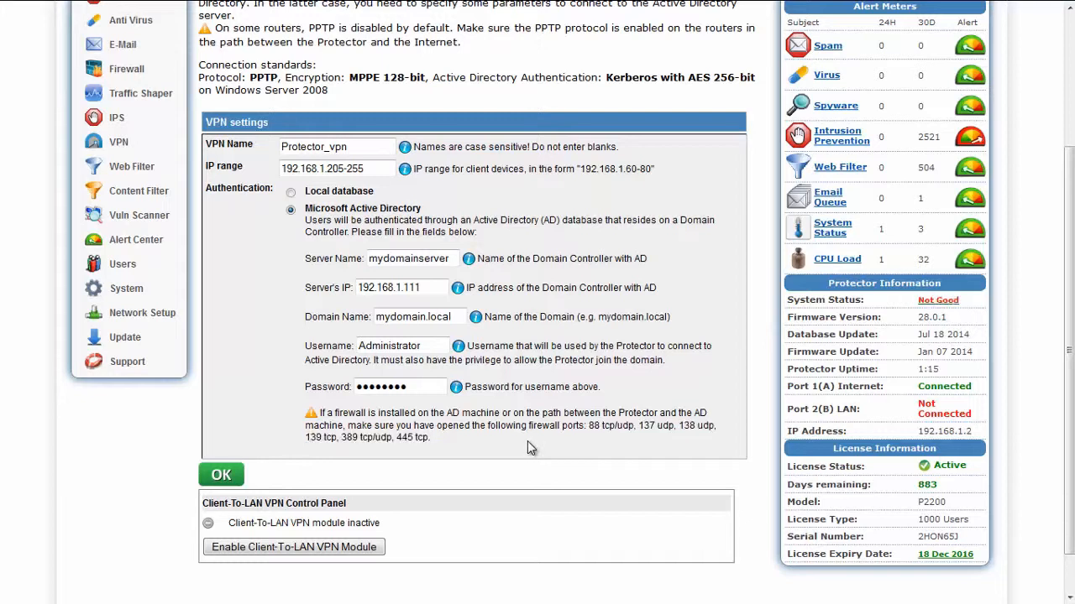
- Save the Active Directory VPN settings, and enable the Client-To-LAN VPN module and check its startup log
click(211, 476)
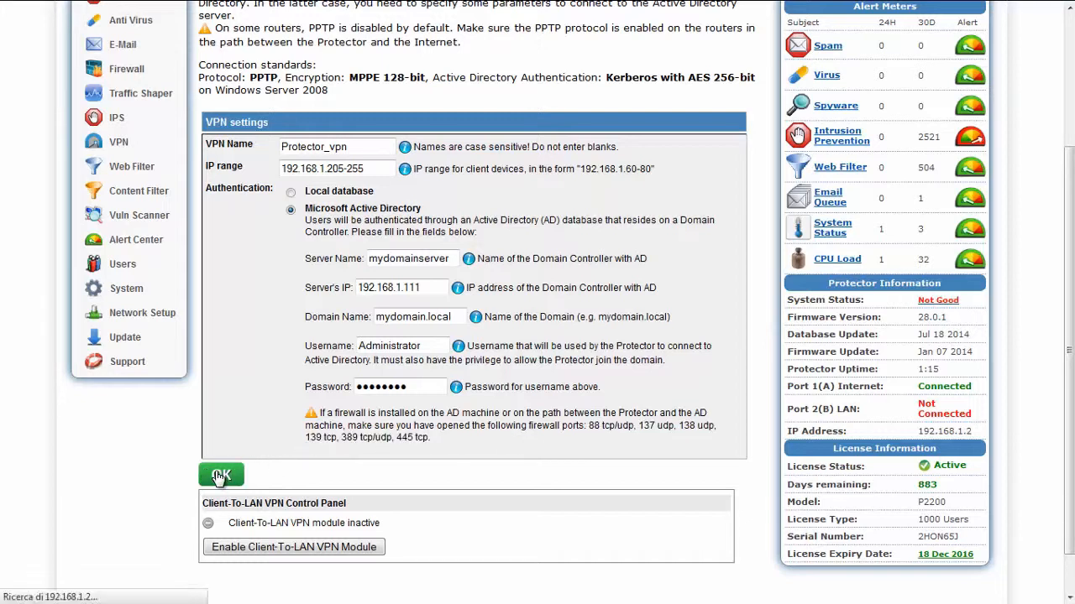
scroll(273, 487, down, 3)
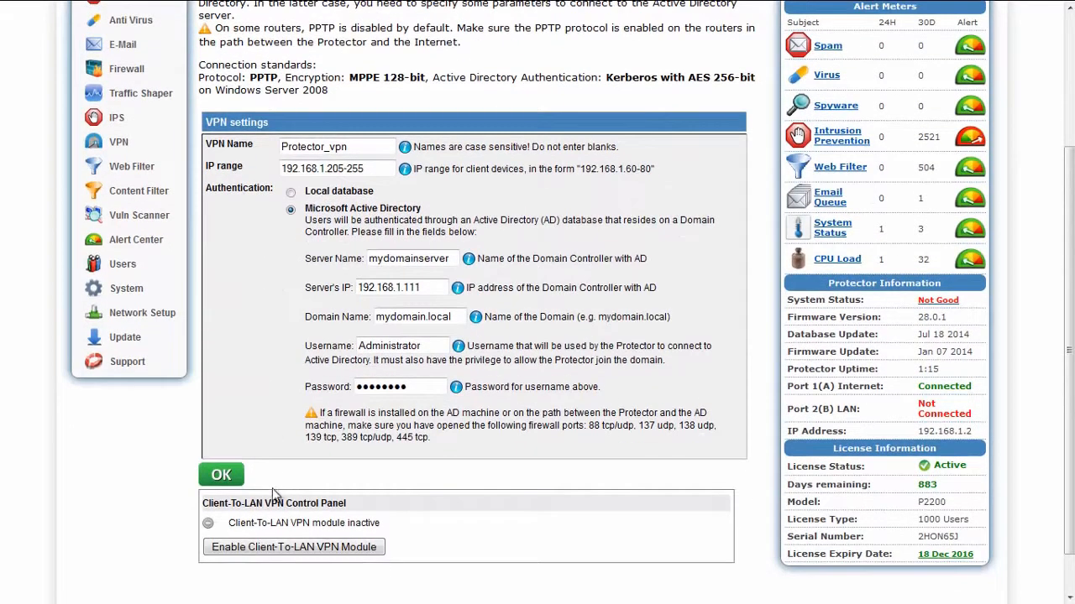
click(309, 546)
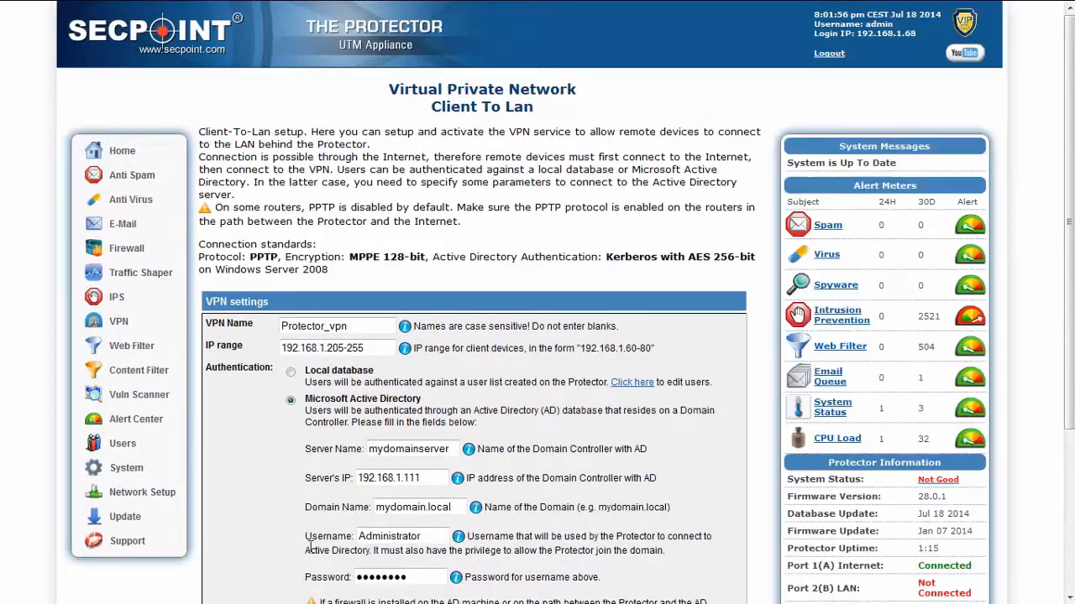
scroll(351, 533, down, 3)
scroll(350, 533, down, 1)
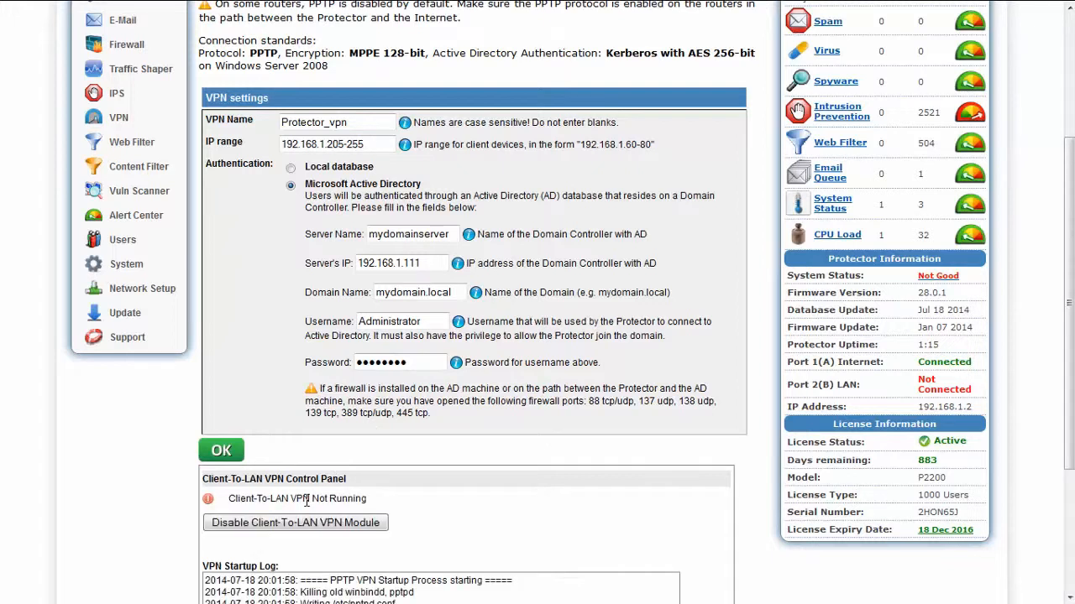
scroll(308, 501, down, 3)
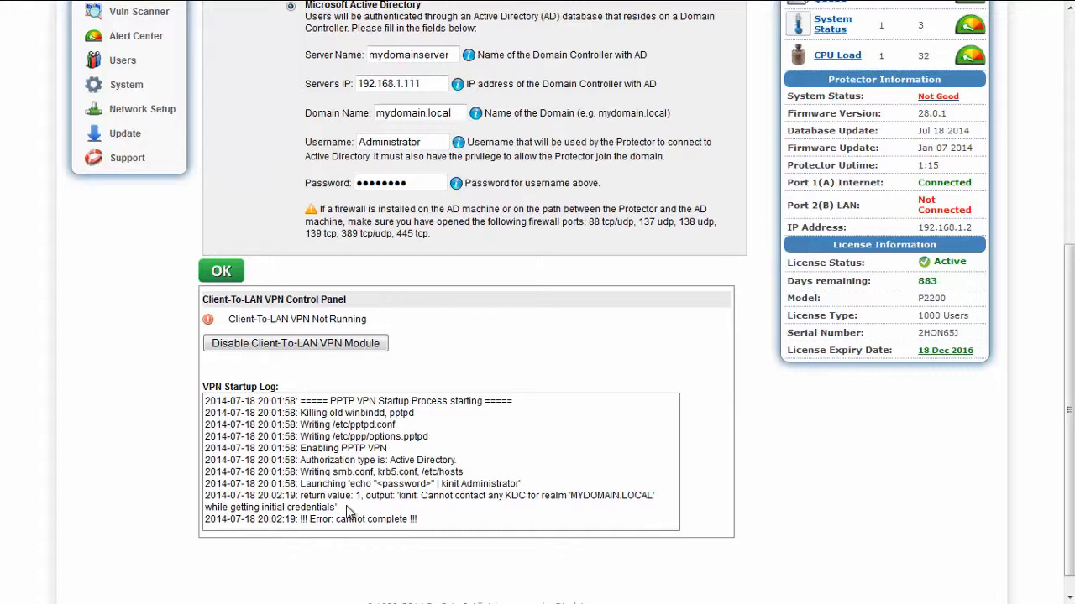
- Switch the VPN authentication to Local database and save the settings
scroll(346, 512, up, 5)
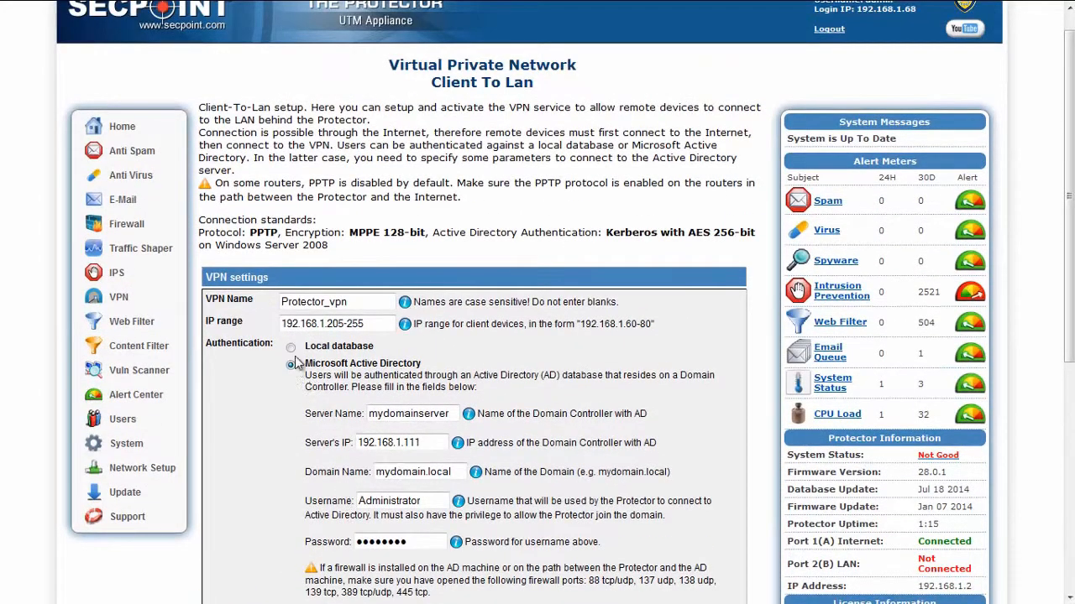
click(291, 349)
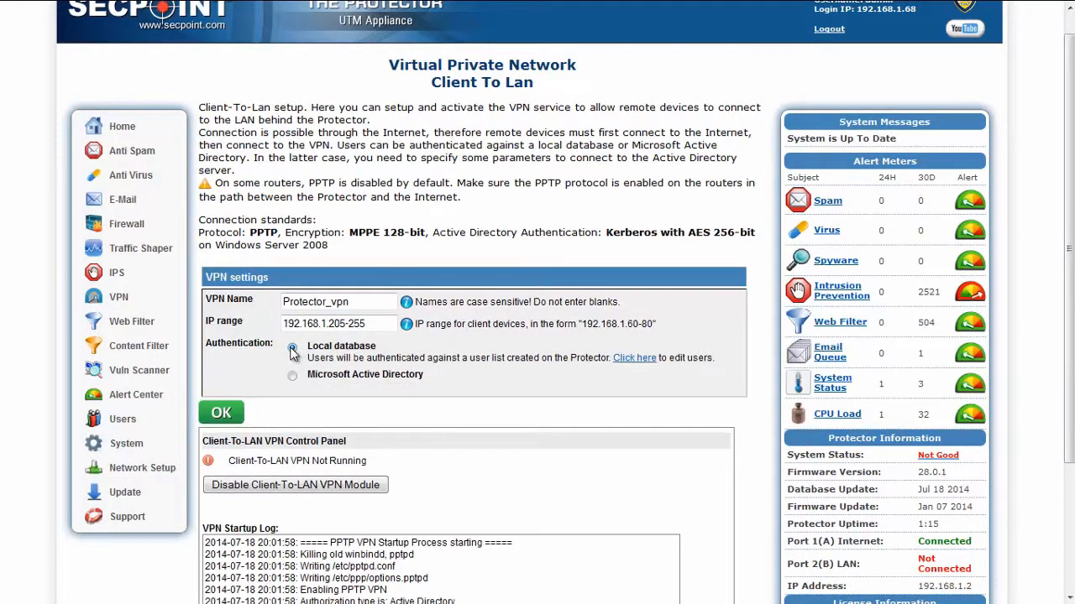
click(232, 415)
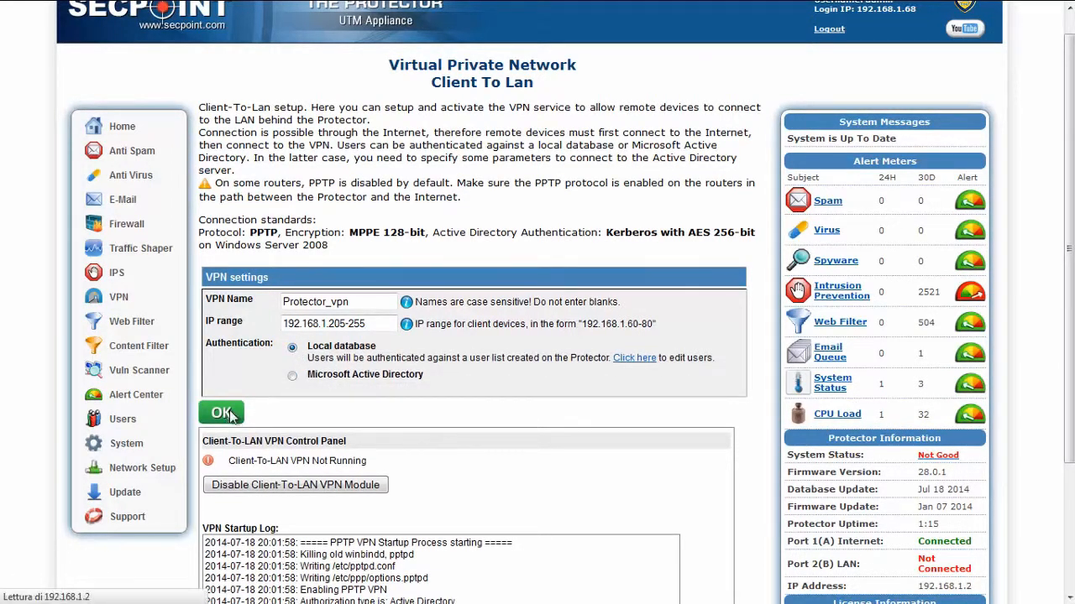
- Open the list of Client-To-LAN VPN users and disable the second user's account
scroll(288, 424, down, 1)
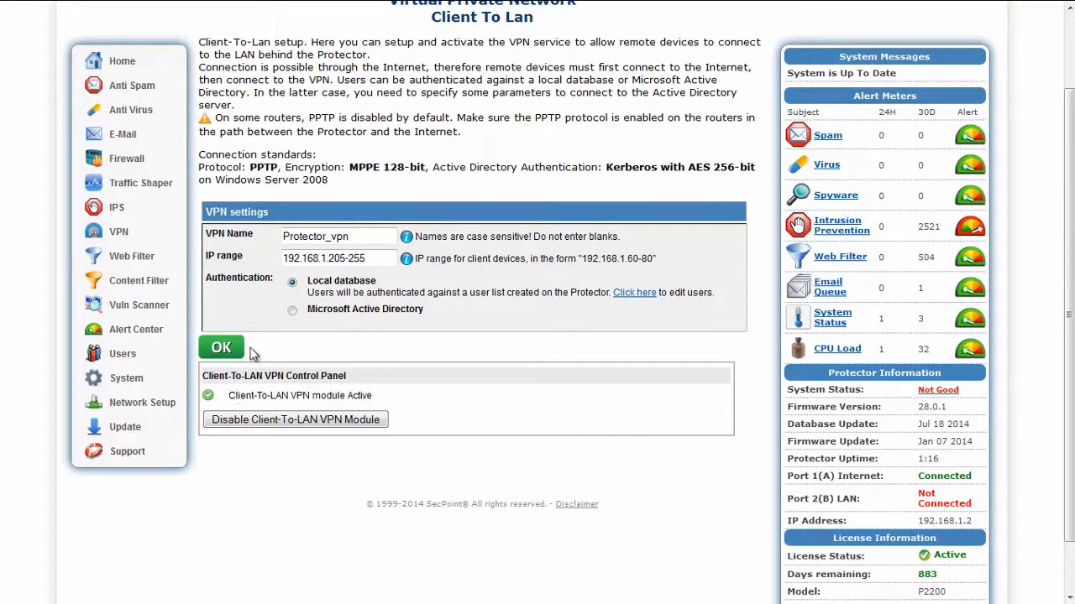
click(634, 294)
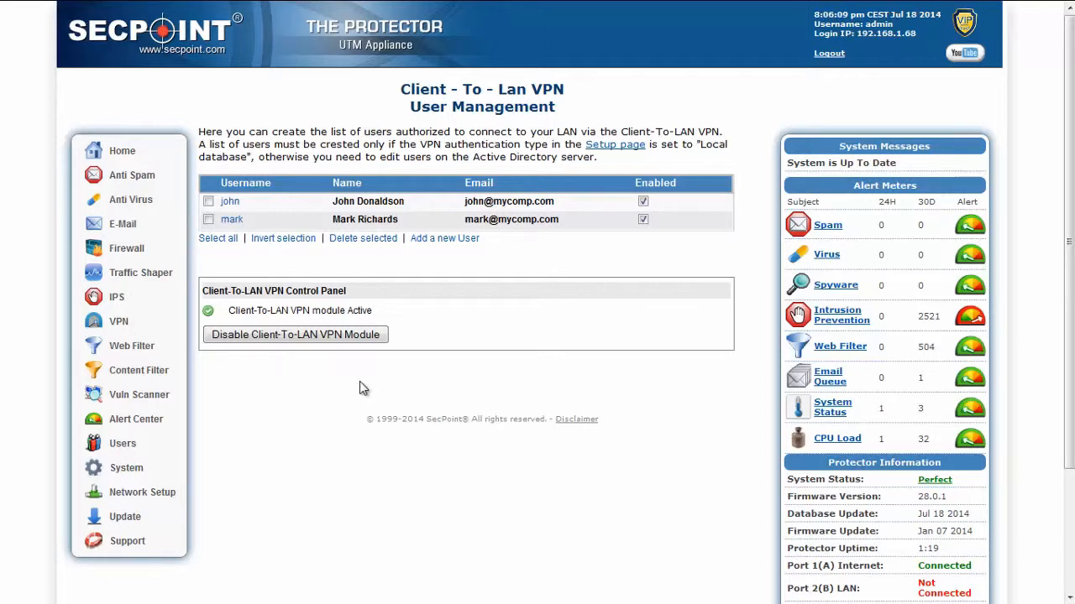
click(643, 220)
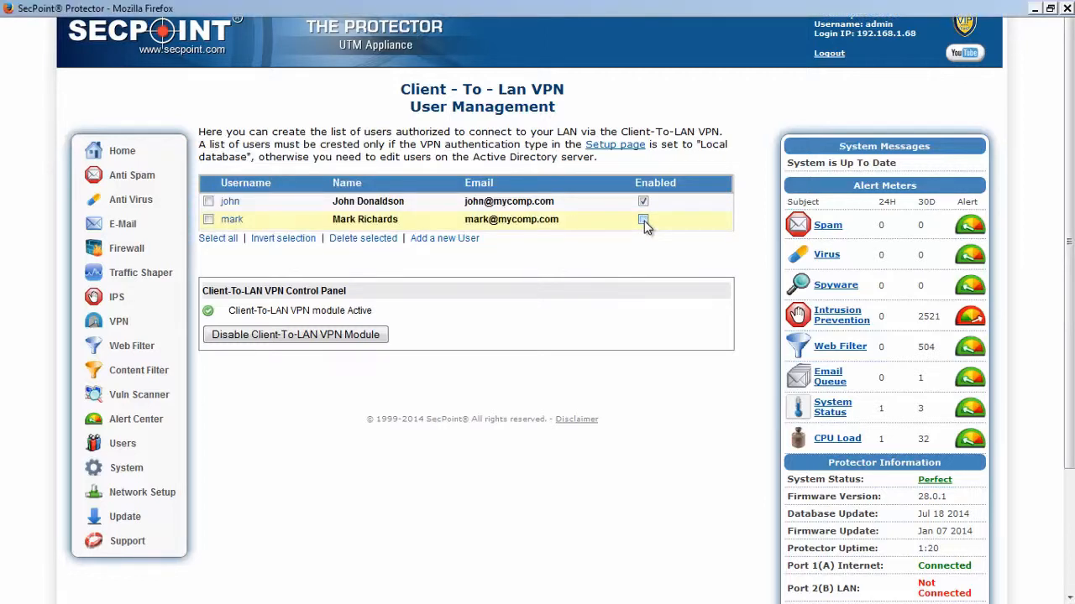
- Create a new enabled VPN user with a username and account password, leaving the extended name and email address empty, and save it
click(426, 241)
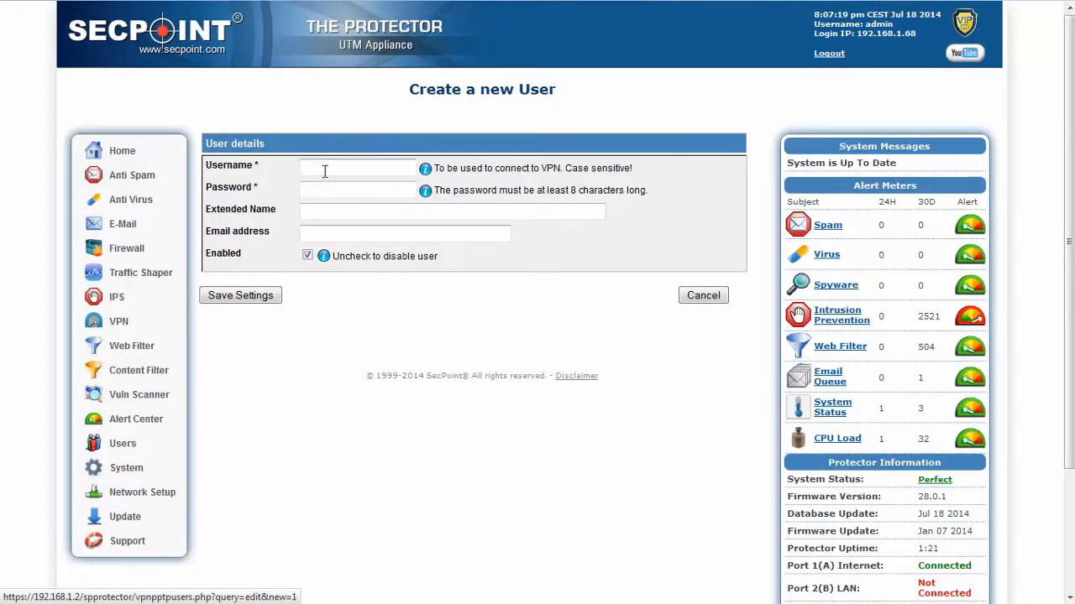
click(324, 171)
text(sue)
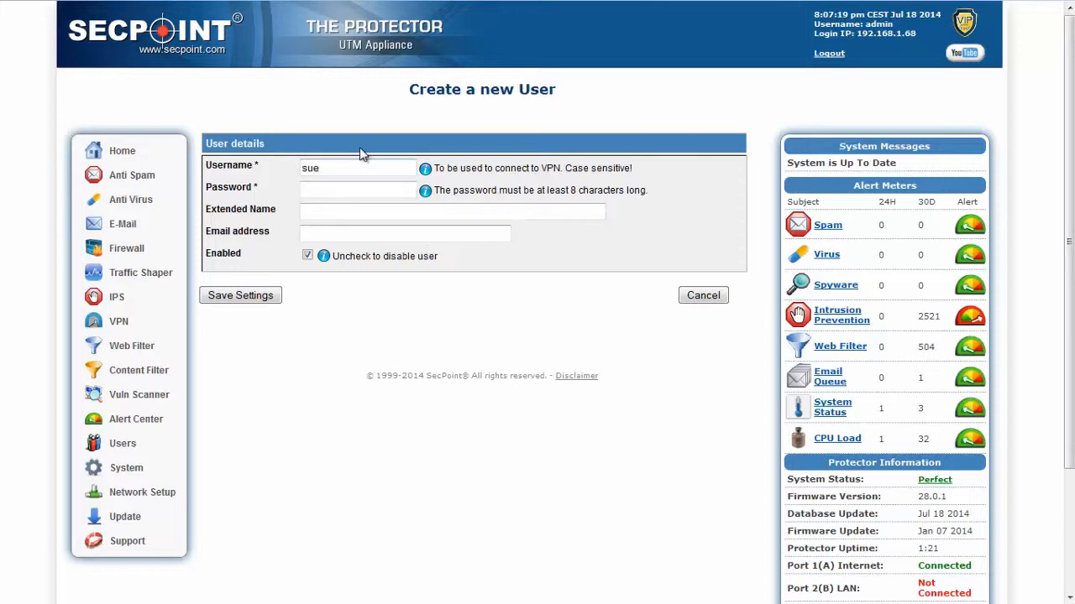
click(359, 190)
text(**********)
key(Tab)
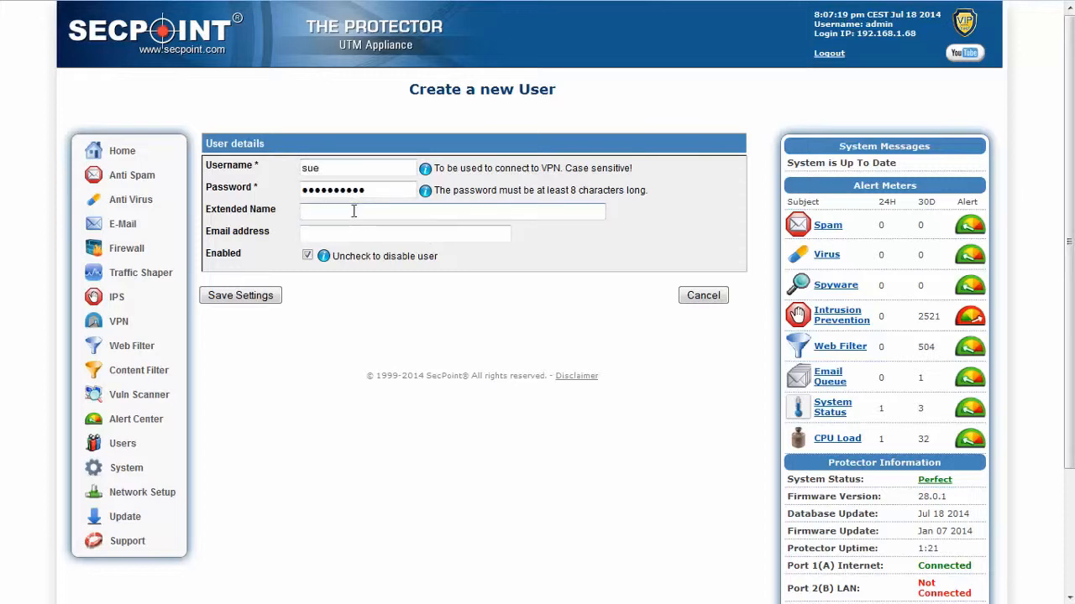
click(357, 232)
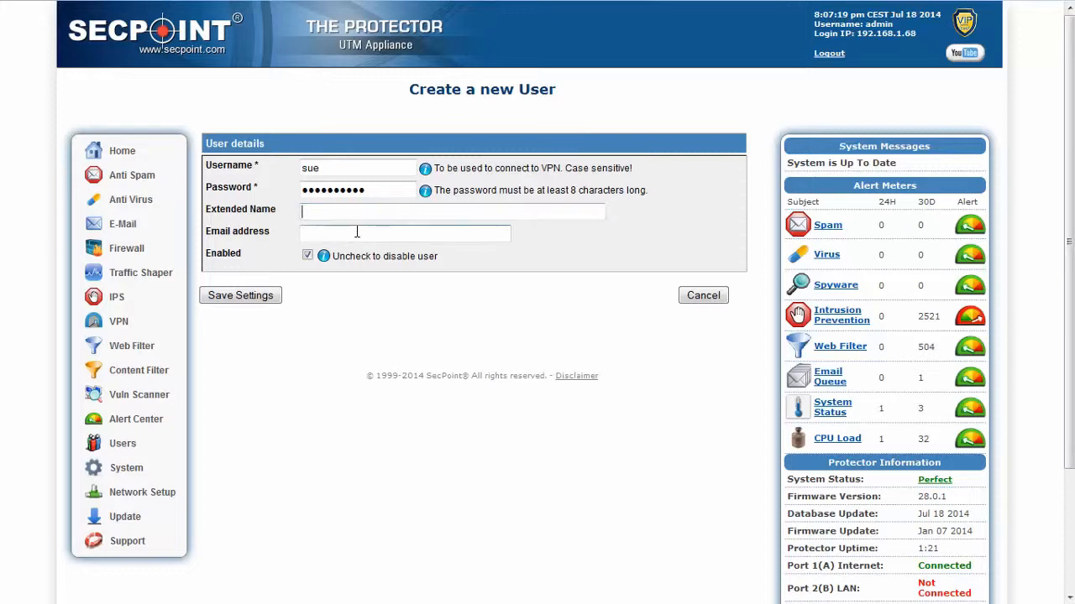
click(307, 256)
click(307, 256)
click(256, 301)
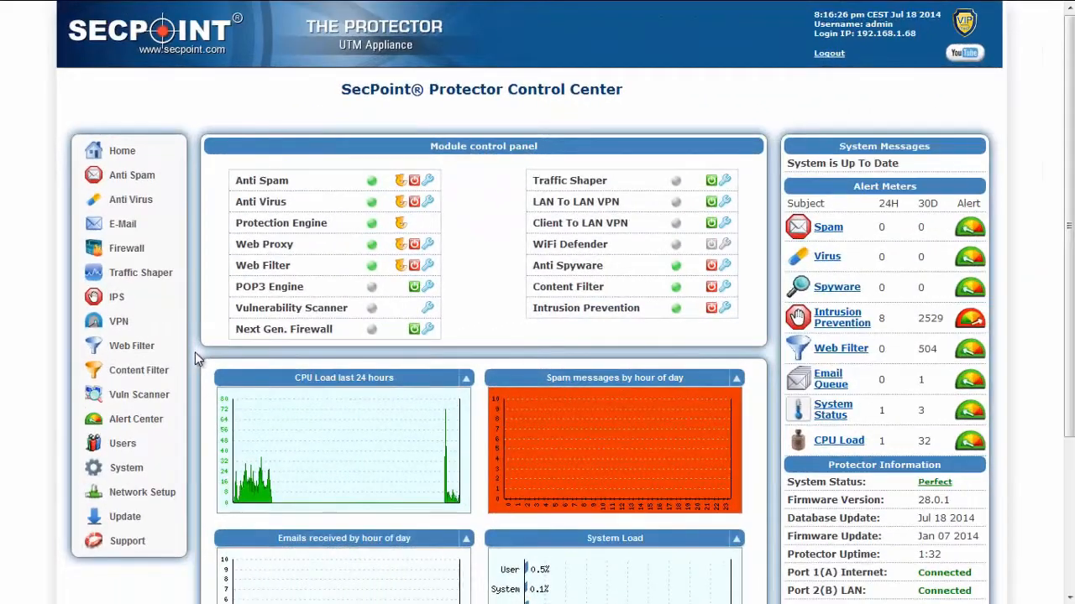
mouse_move(195, 352)
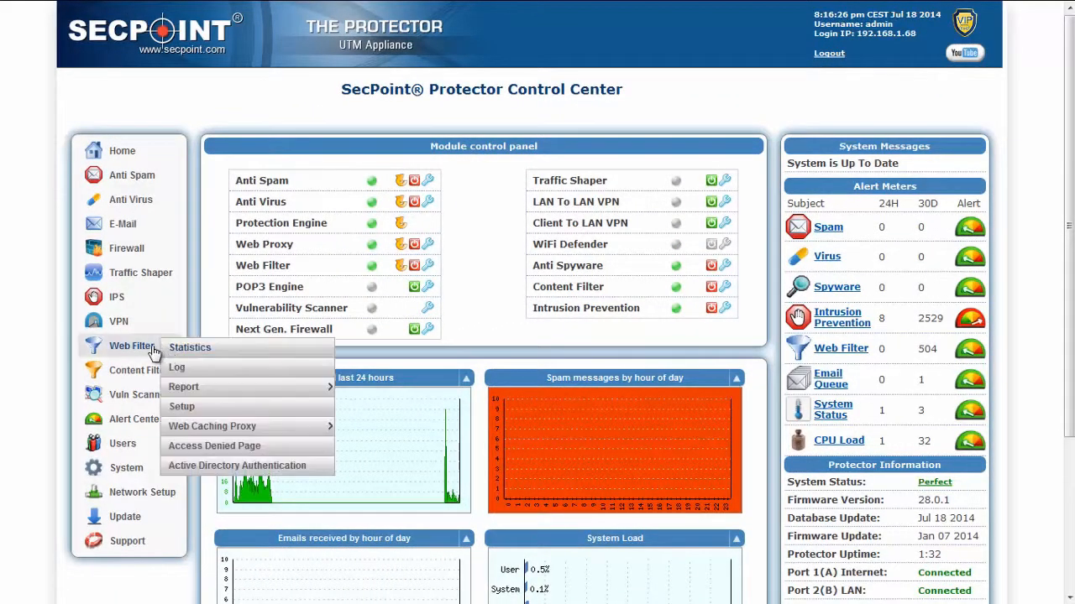
click(190, 407)
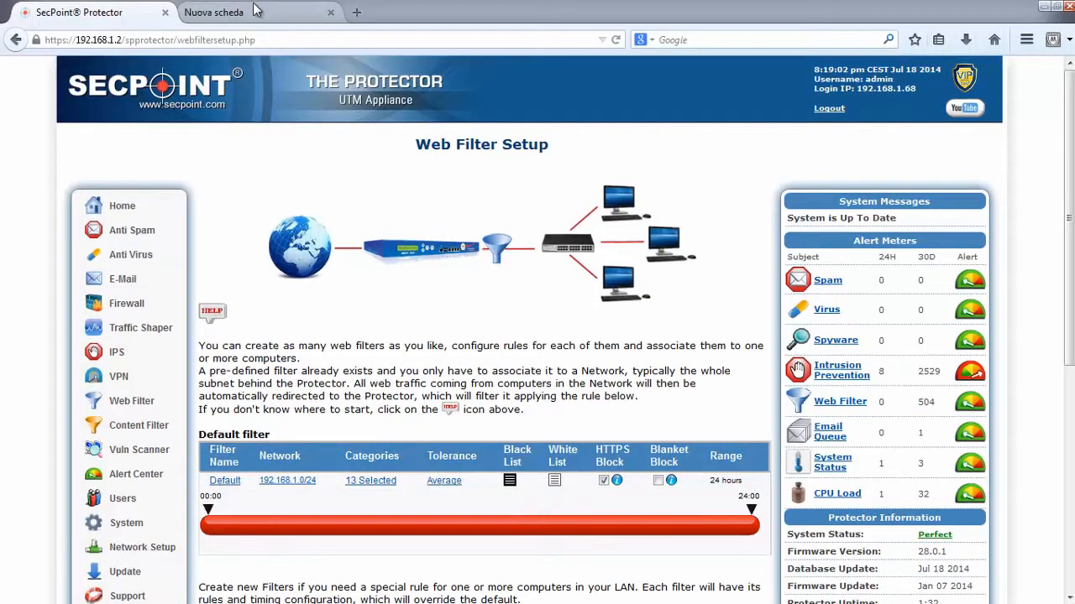
click(252, 13)
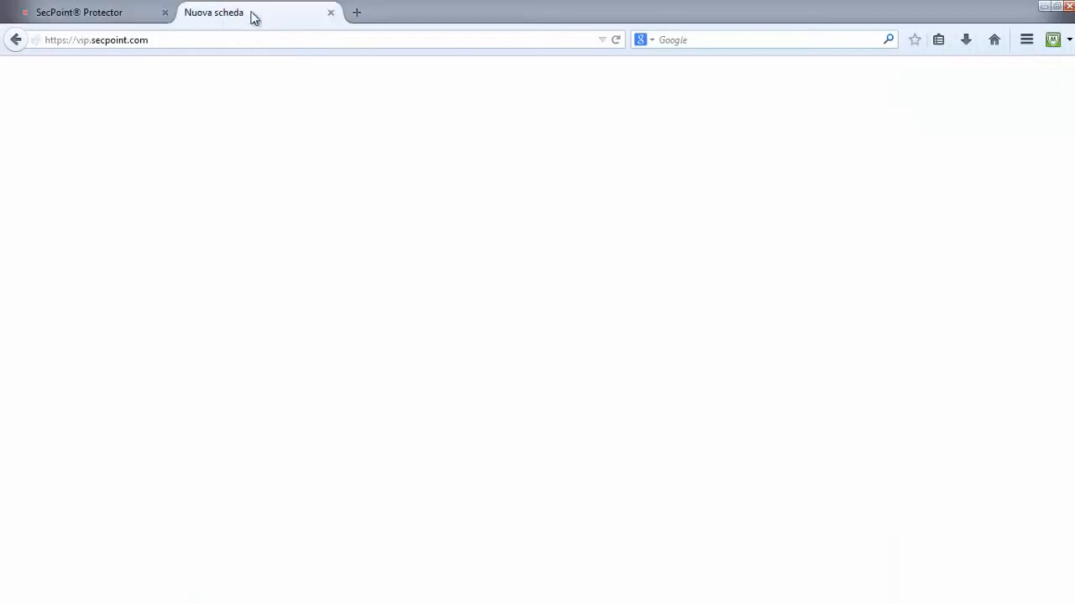
click(252, 36)
click(252, 37)
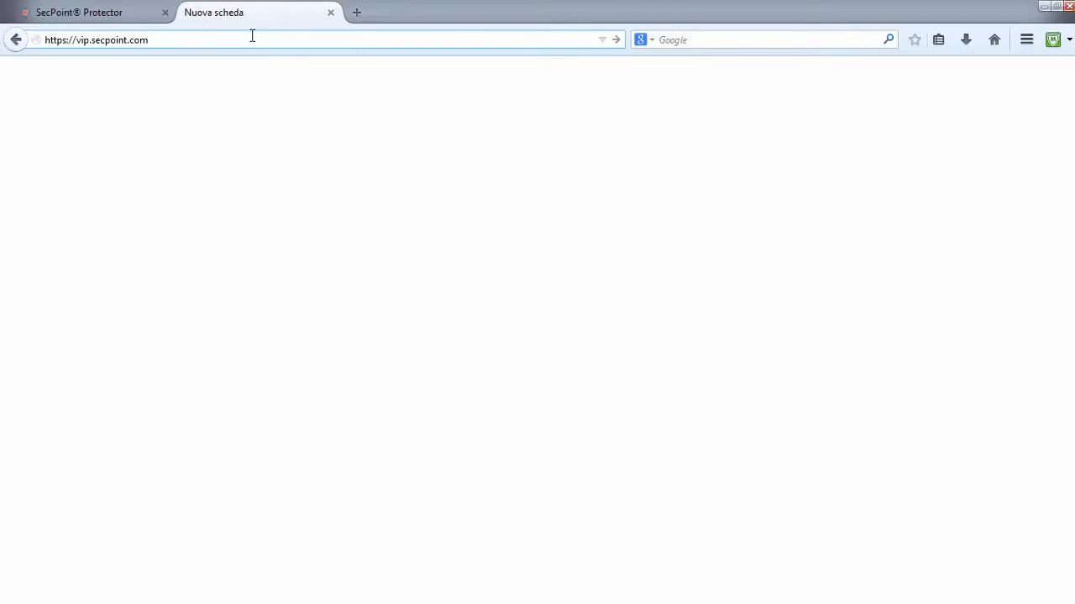
key(Return)
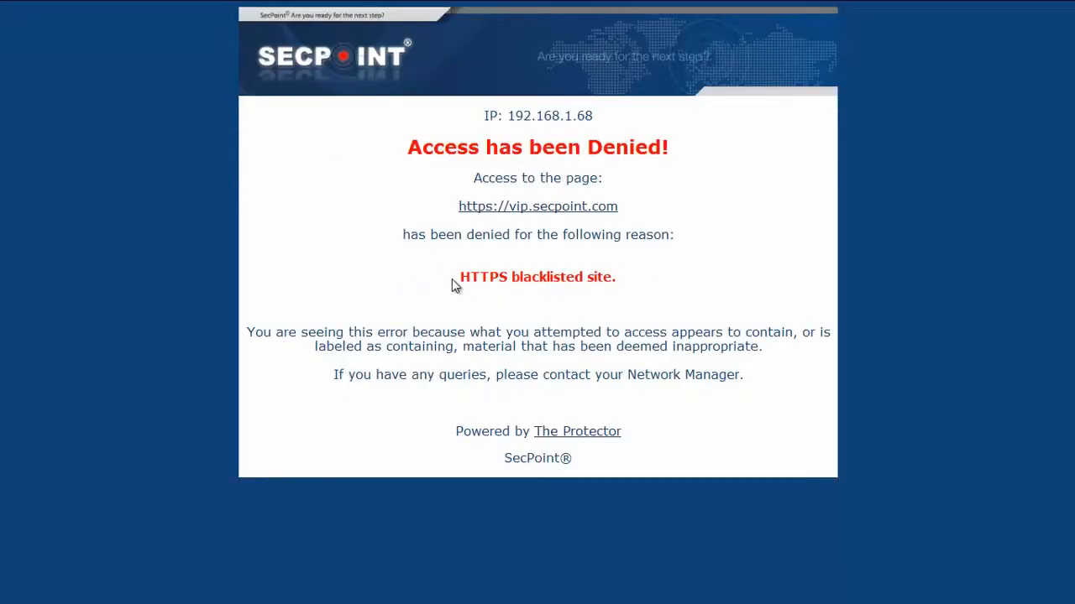
drag(461, 277, 618, 278)
click(618, 278)
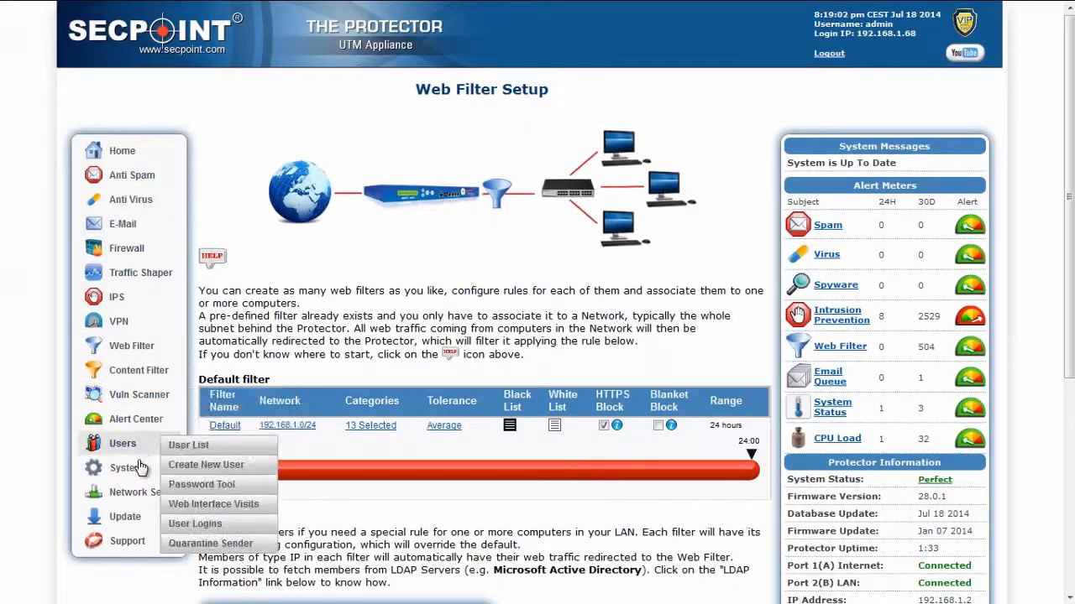
- Open the setup page for the Protector's SSL site certificate
mouse_move(140, 473)
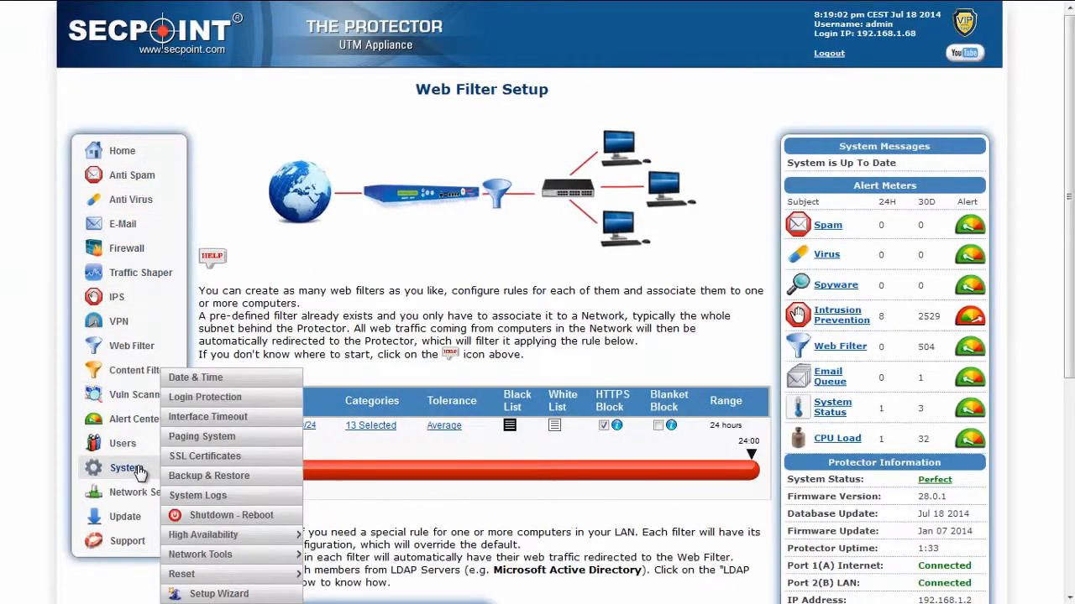
click(204, 456)
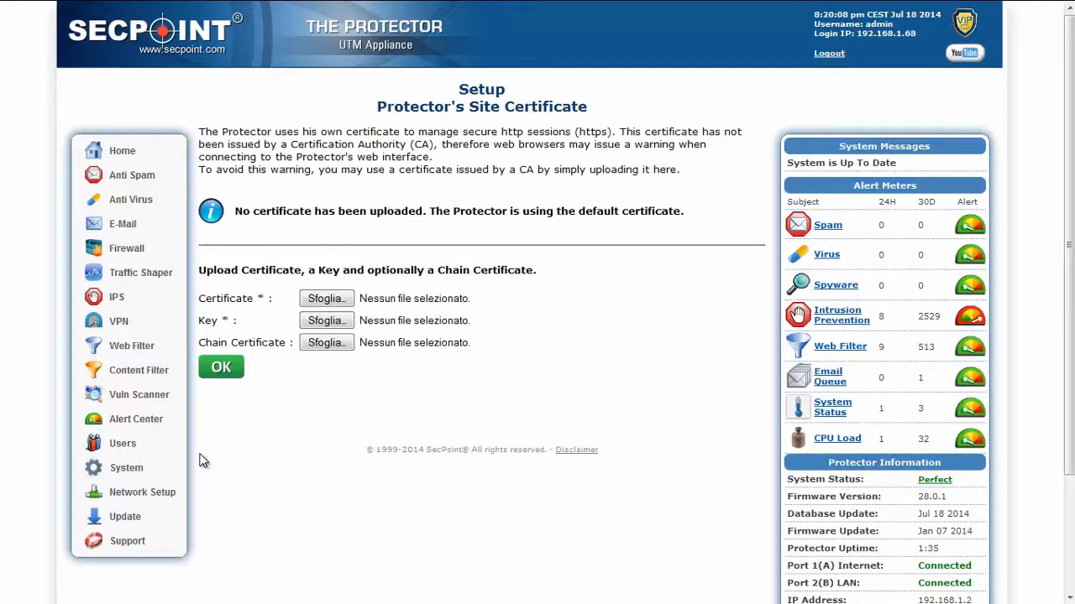